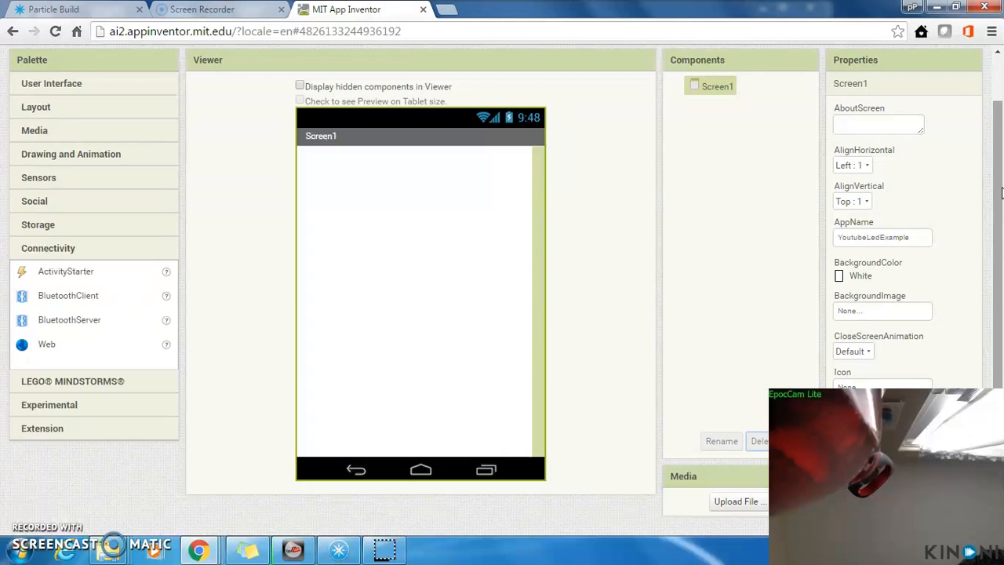
Step: Look at the blocks editor for Screen1 and return to the designer view
scroll(987, 98, up, 1)
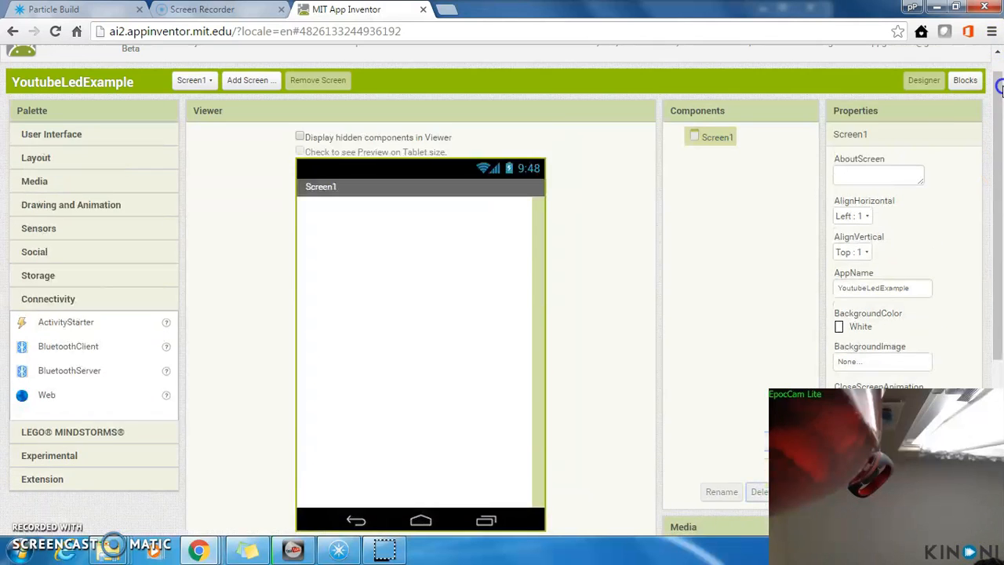
click(966, 106)
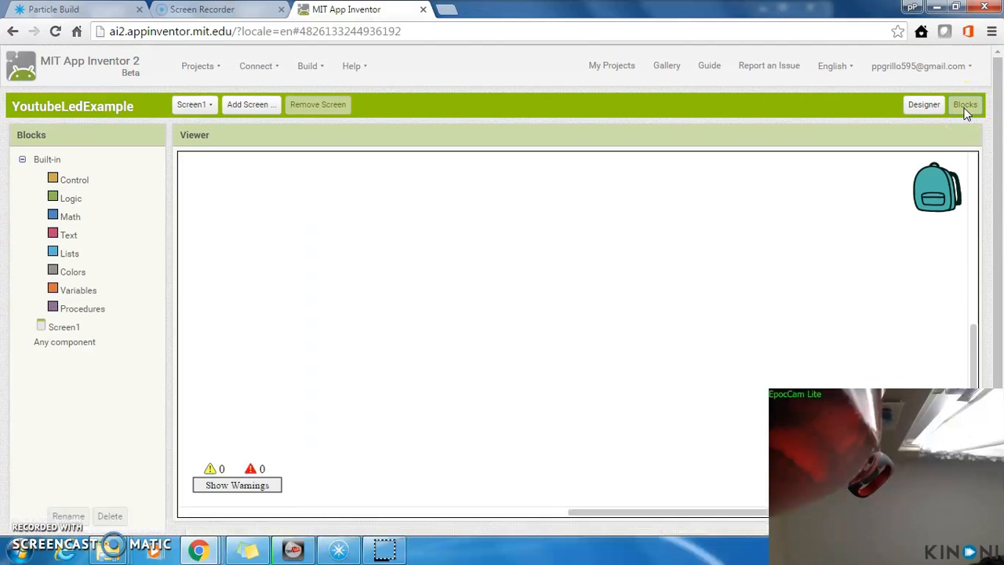
click(922, 108)
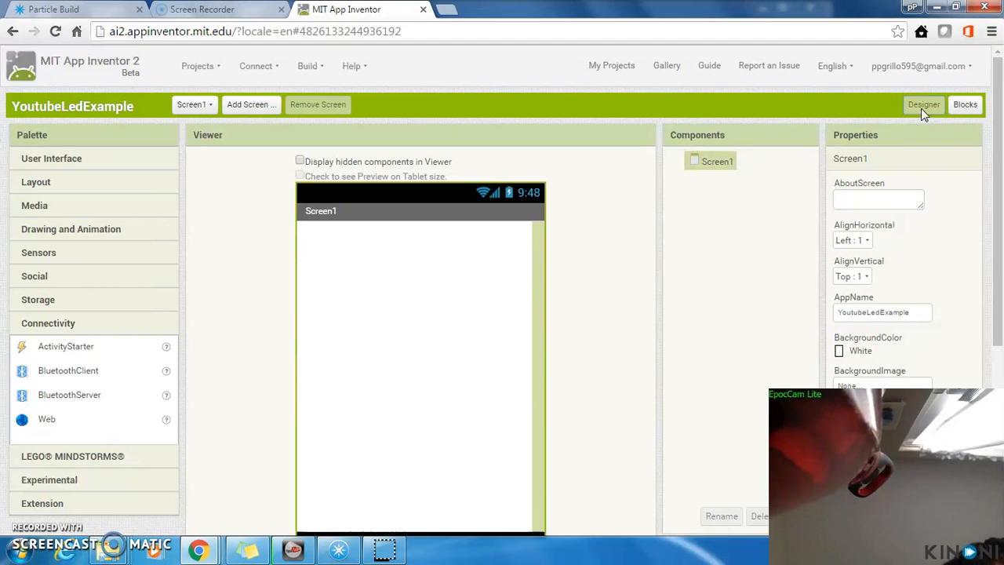
Step: Add a Web connectivity component to Screen1 and check it among the non-visible components
scroll(999, 196, down, 1)
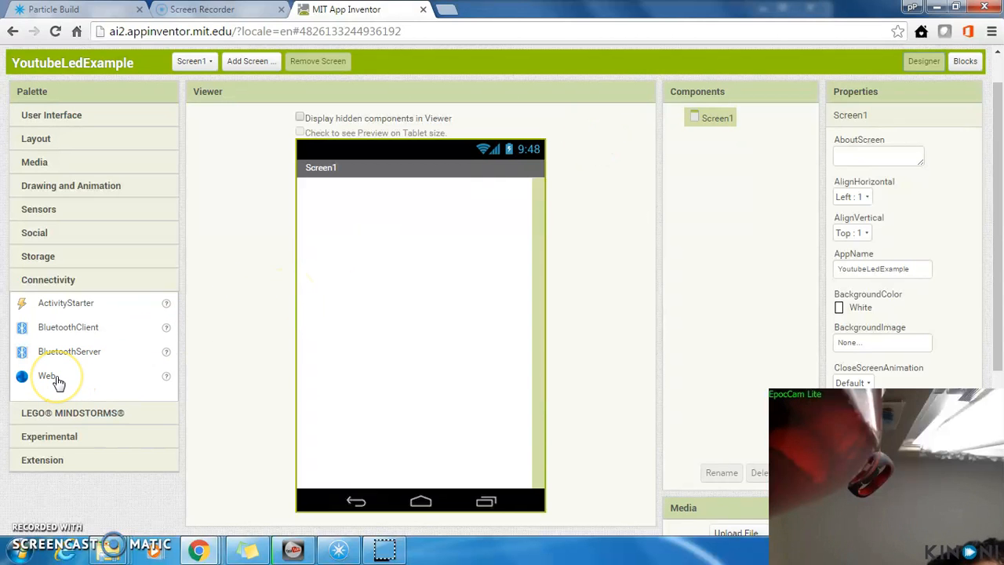
drag(57, 382, 414, 336)
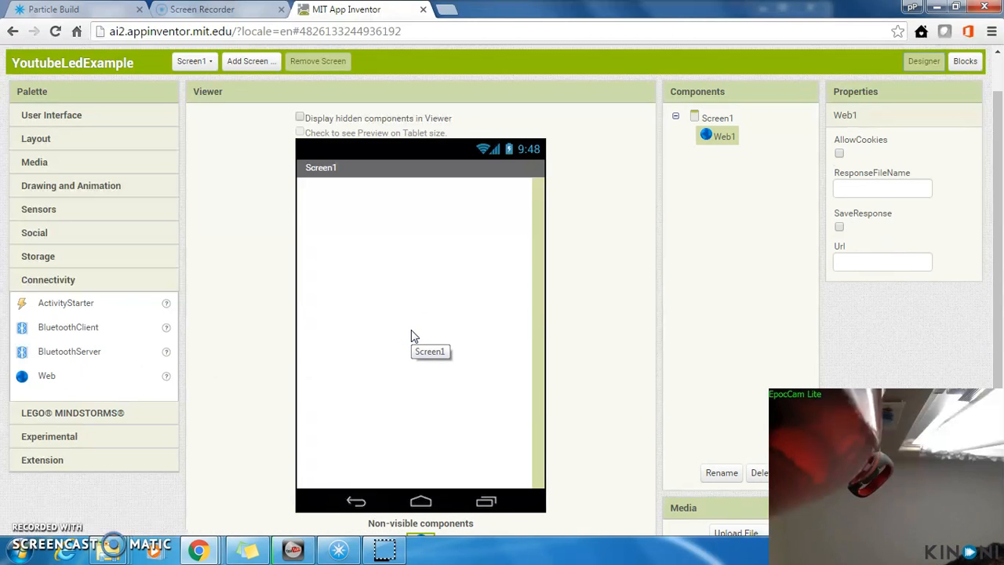
drag(996, 226, 999, 271)
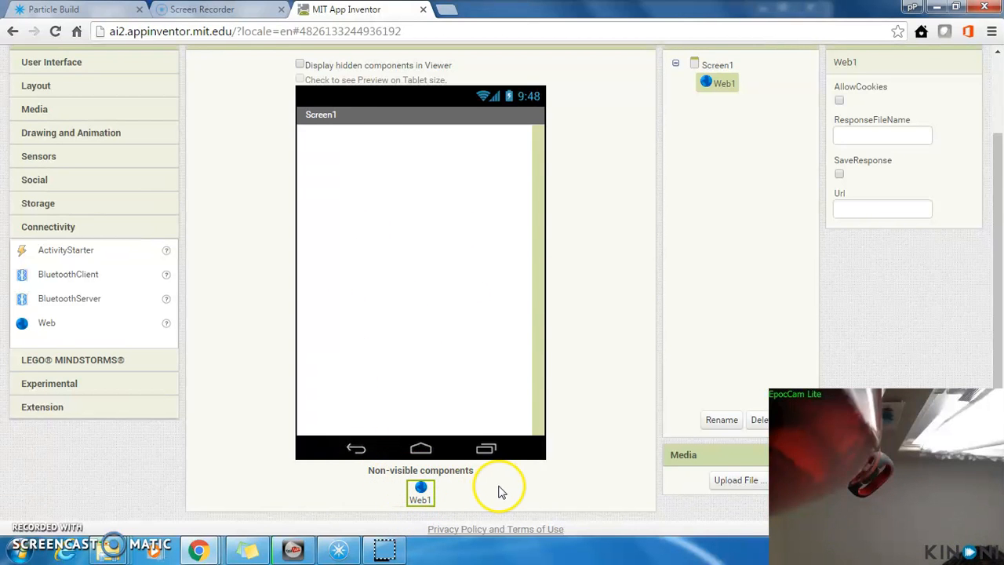
drag(1000, 273, 998, 247)
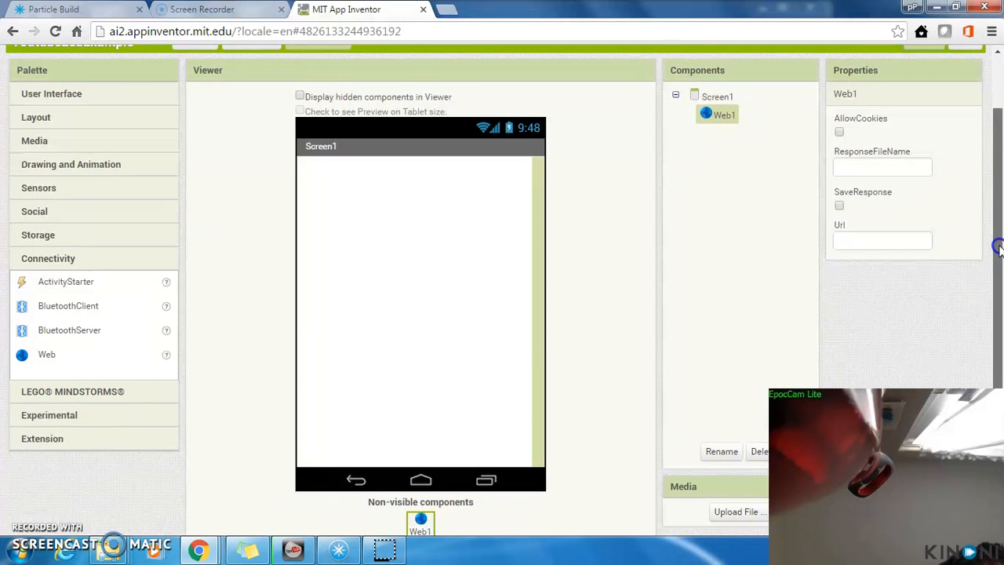
Step: Add a TableArrangement layout to the blank area of Screen1
click(56, 103)
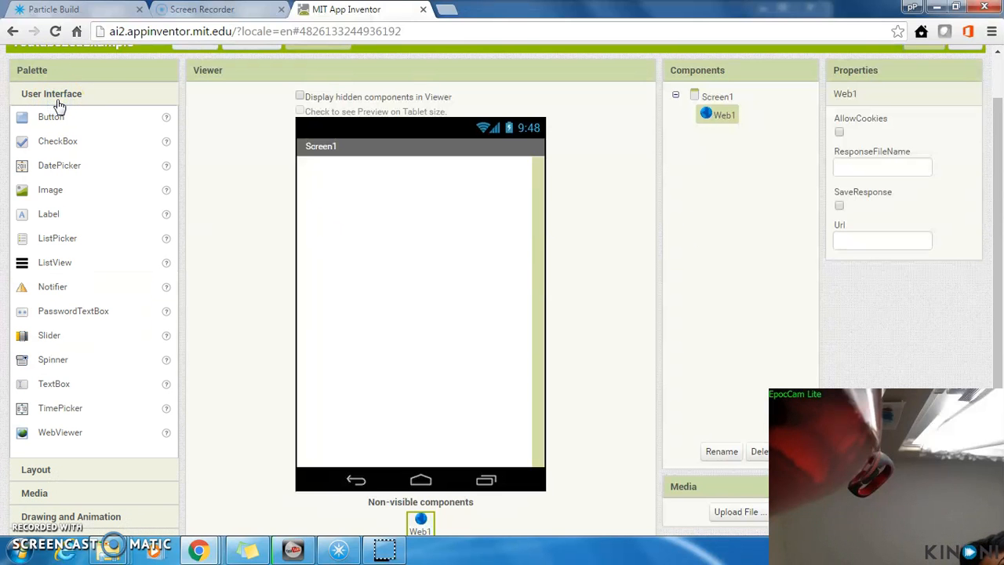
click(36, 469)
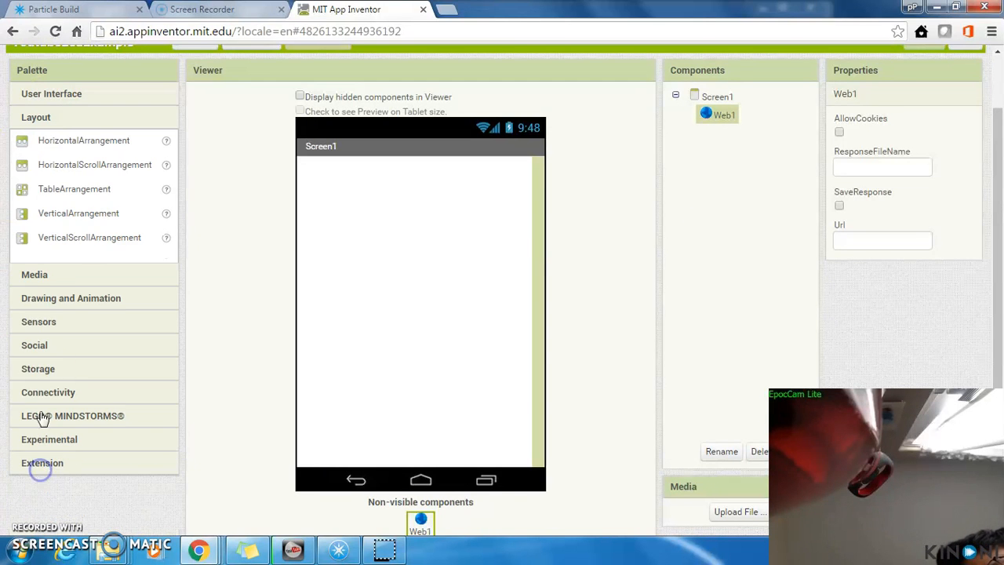
drag(55, 189, 439, 274)
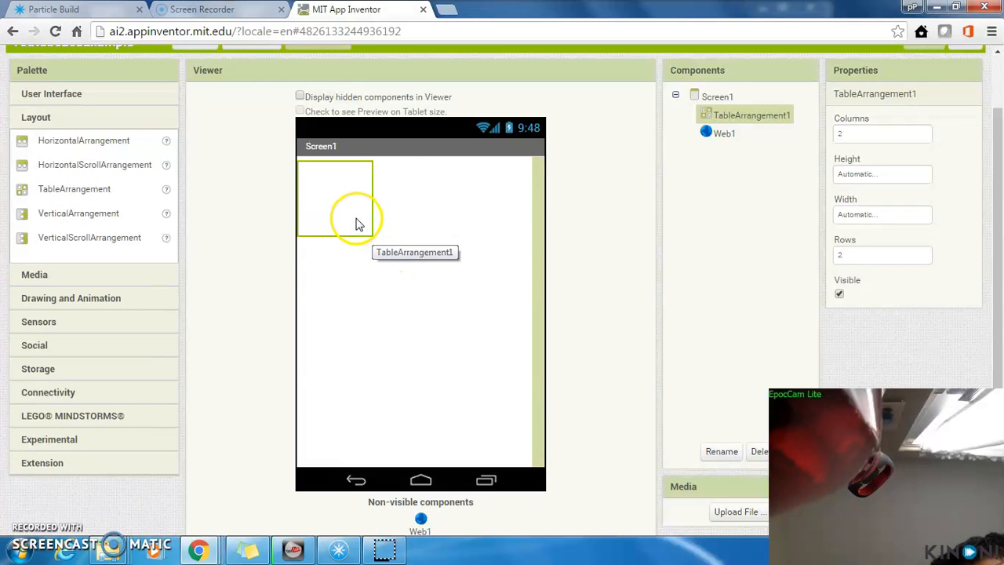
Step: Set the table arrangement to 3 columns and 6 rows
click(863, 136)
key(BackSpace)
text(3)
click(860, 255)
key(BackSpace)
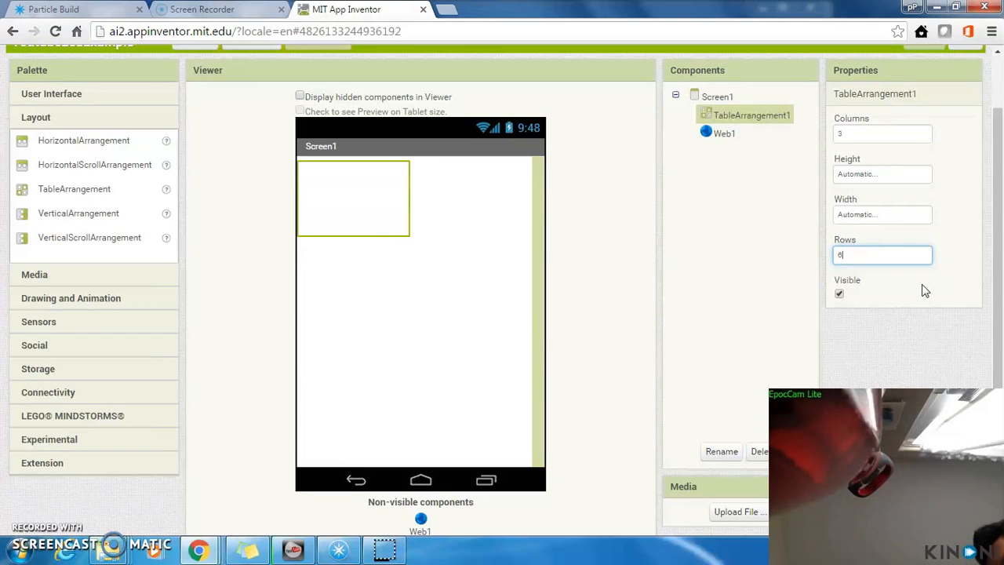
click(978, 308)
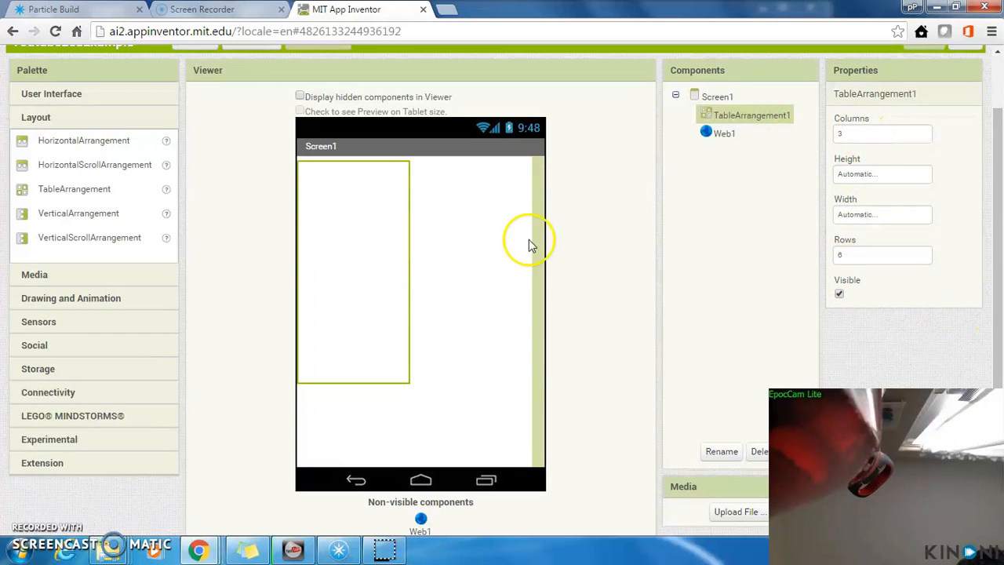
click(407, 259)
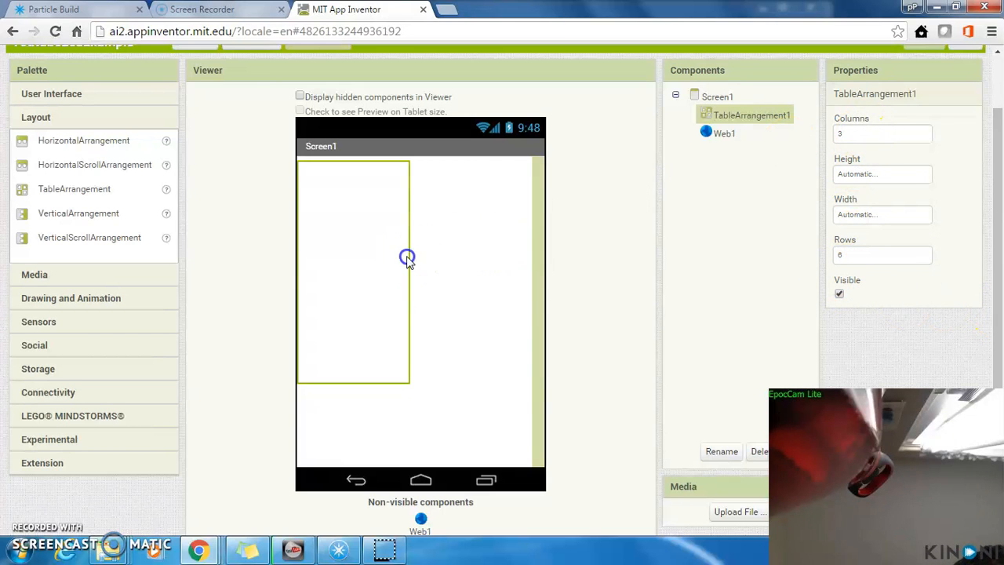
Step: Set both the height and the width of the table arrangement to Fill parent
click(865, 176)
click(840, 190)
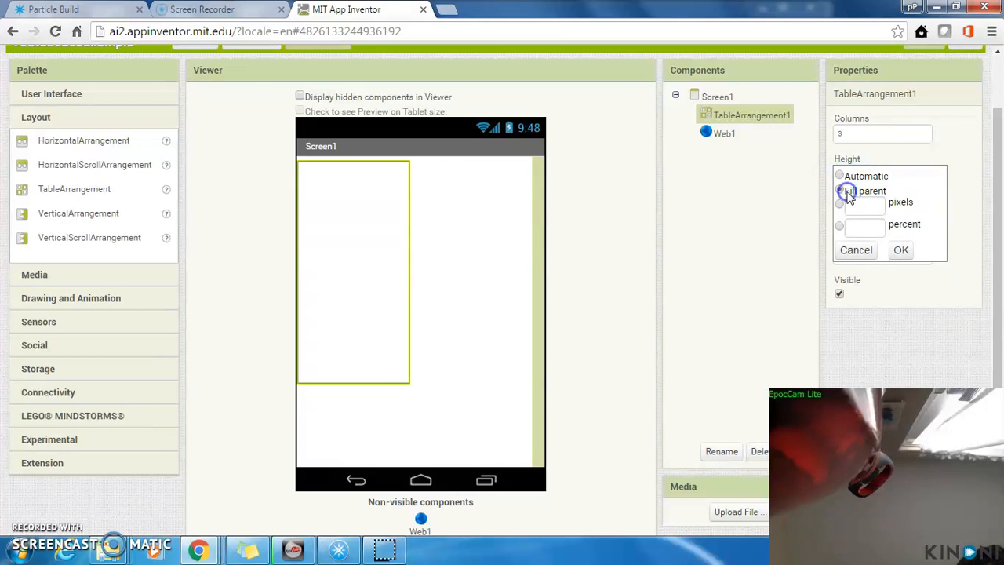
click(900, 249)
click(862, 211)
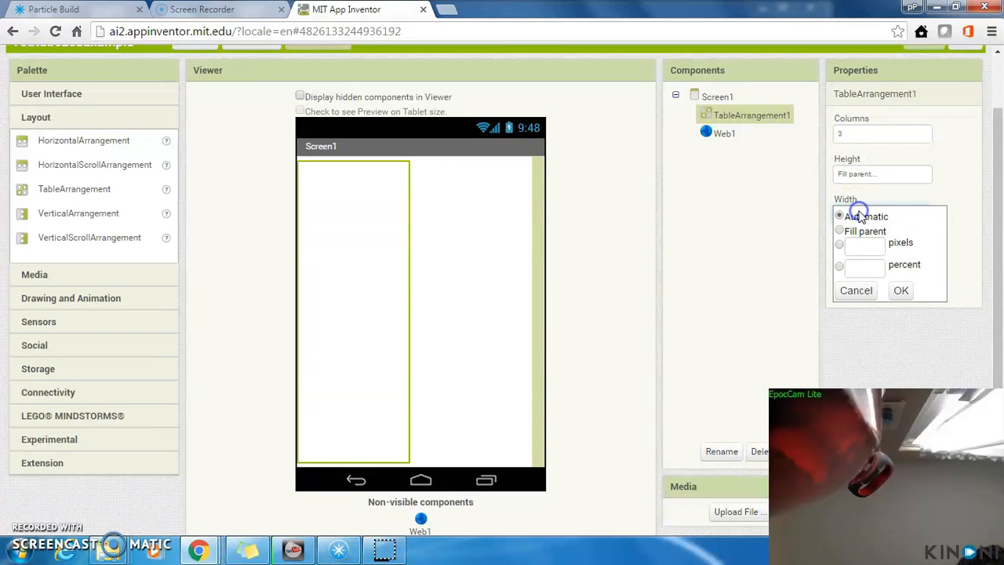
click(839, 229)
click(900, 291)
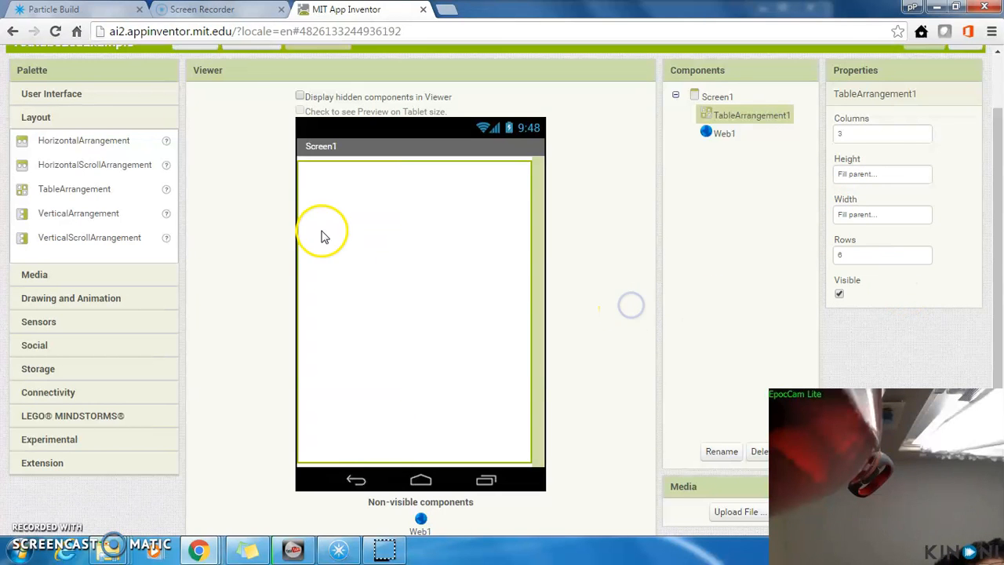
Step: Place two buttons one below the other in the middle column of the table arrangement
click(59, 95)
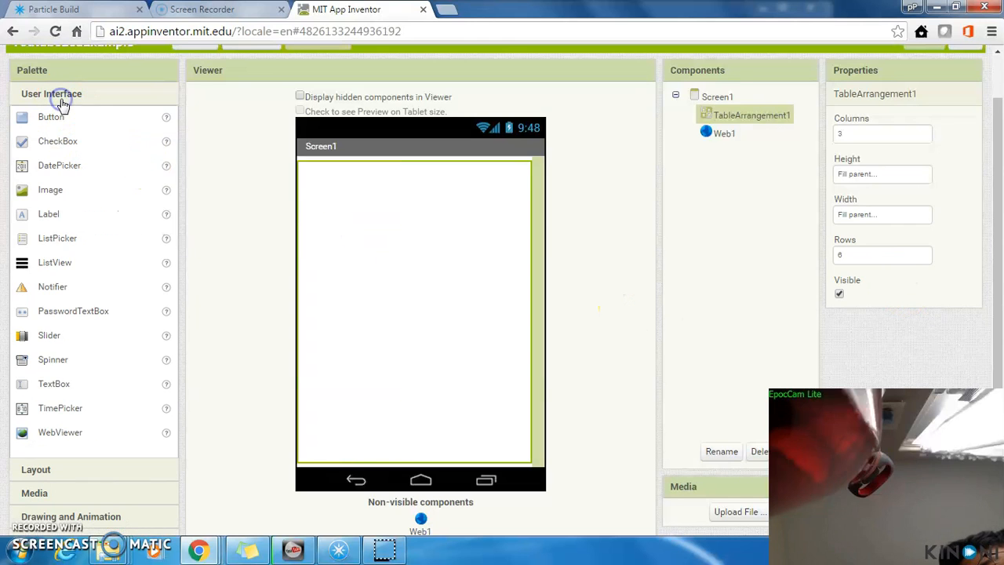
drag(52, 118, 396, 191)
drag(113, 117, 409, 231)
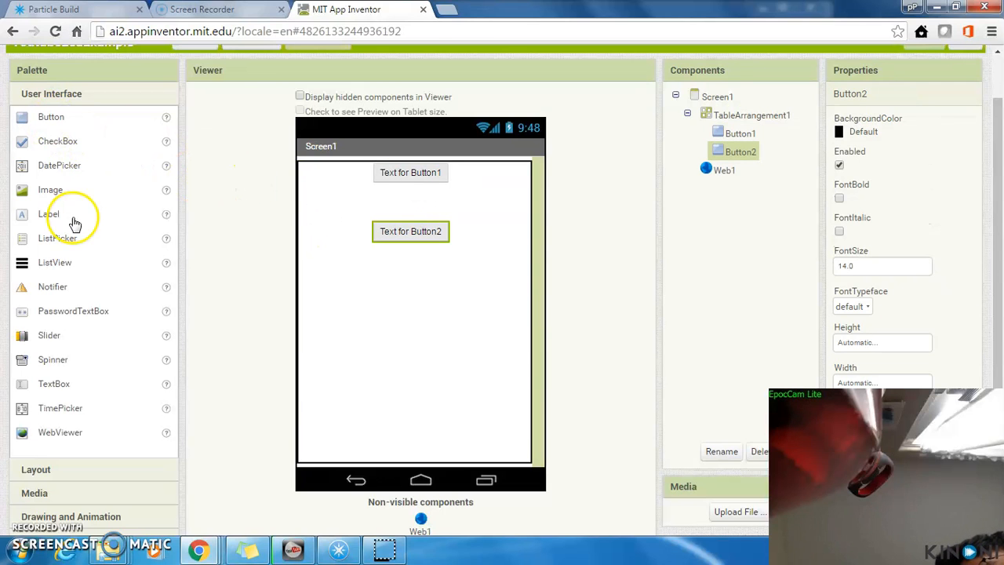
Step: Place two labels in the table's first column and a slider in the middle column beside the lower label
drag(48, 215, 333, 211)
drag(67, 214, 334, 273)
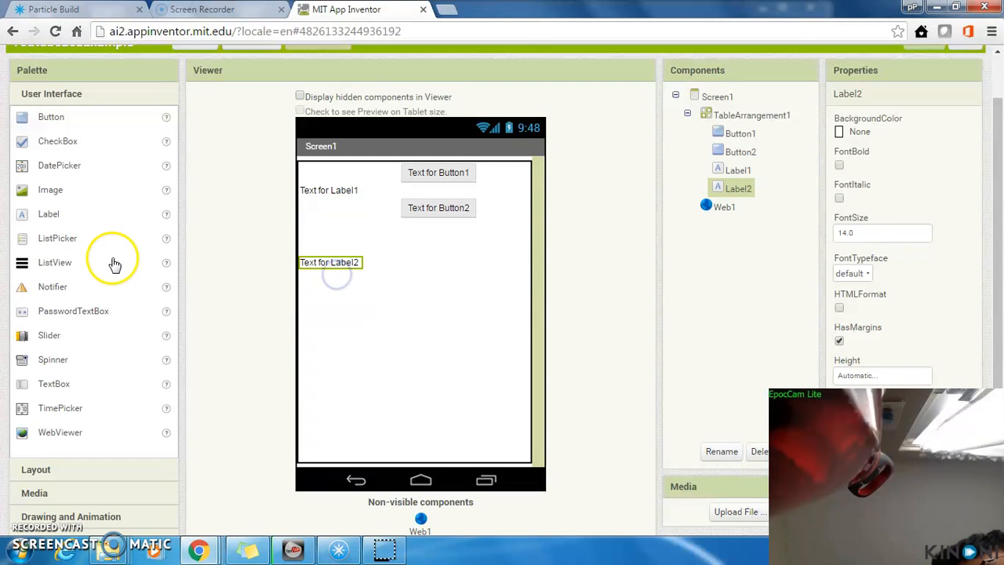
drag(49, 343, 424, 265)
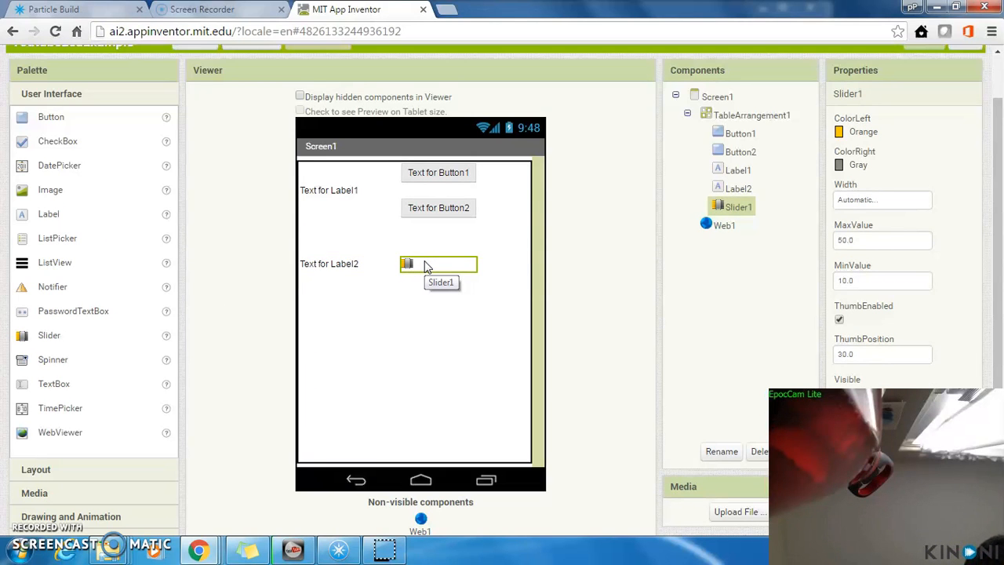
Step: Rename the upper button, Button1, to BtnLedOn
click(434, 171)
click(737, 135)
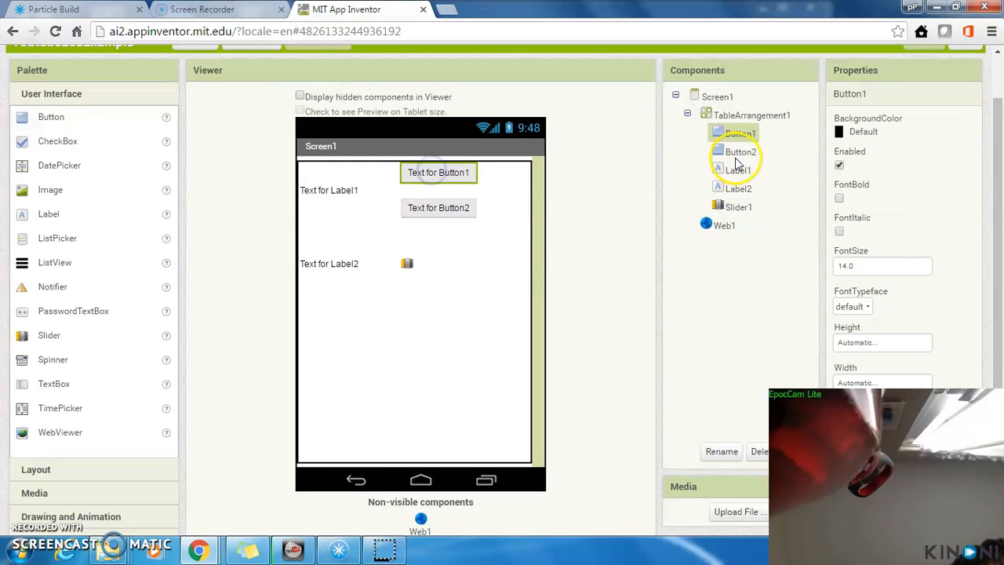
click(733, 455)
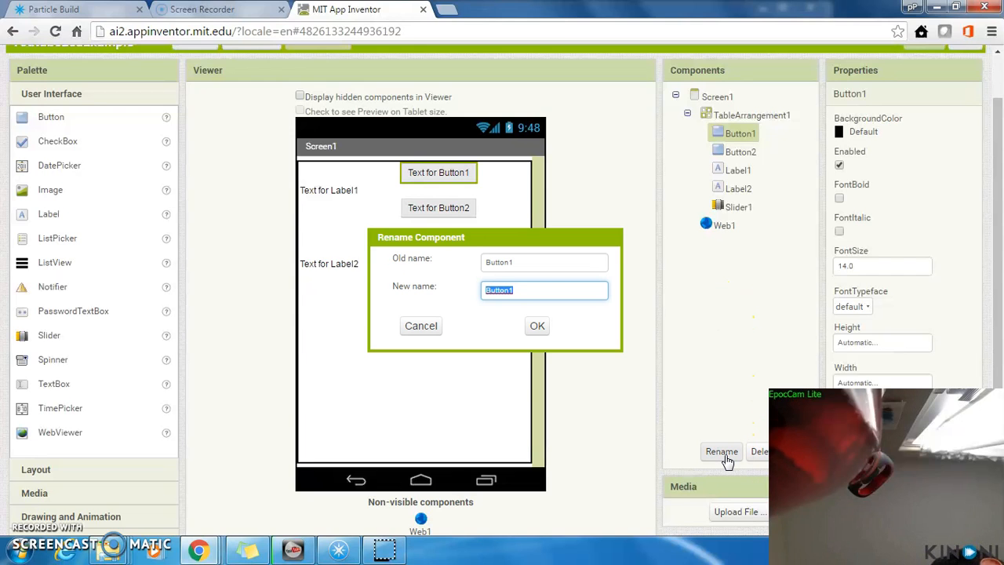
text(BtnLedOn)
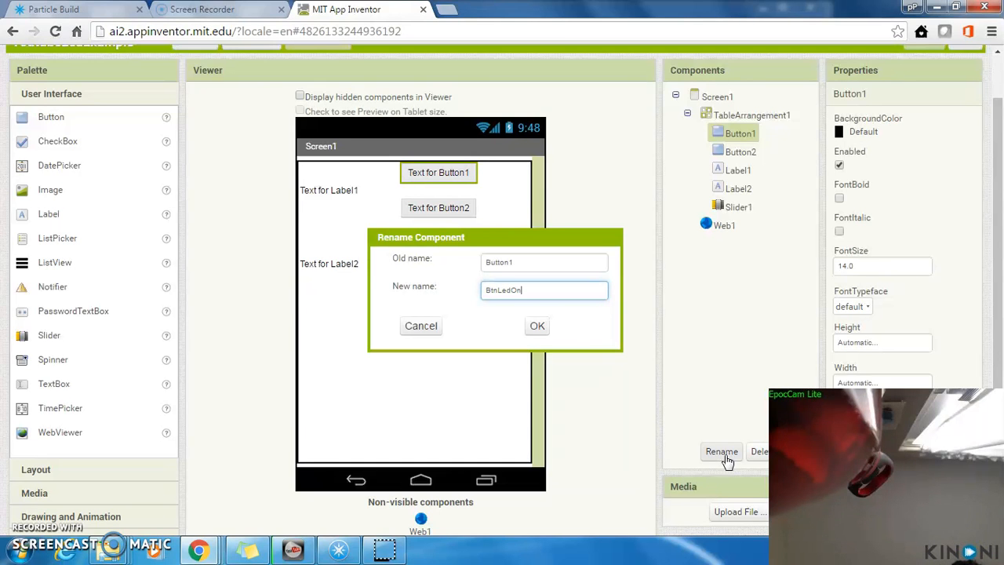
click(538, 326)
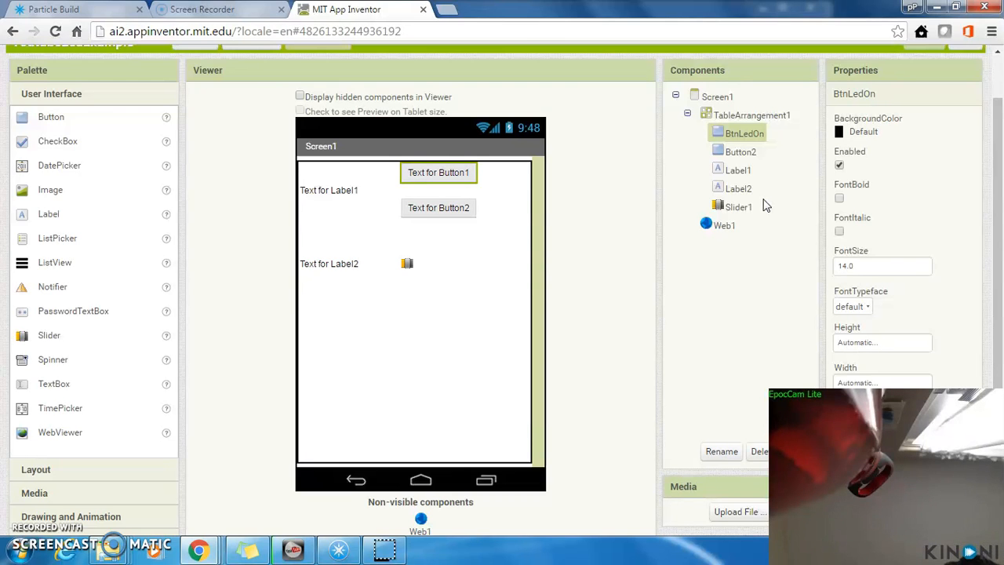
Step: Rename the lower button, Button2, to BtnLedOff
click(741, 152)
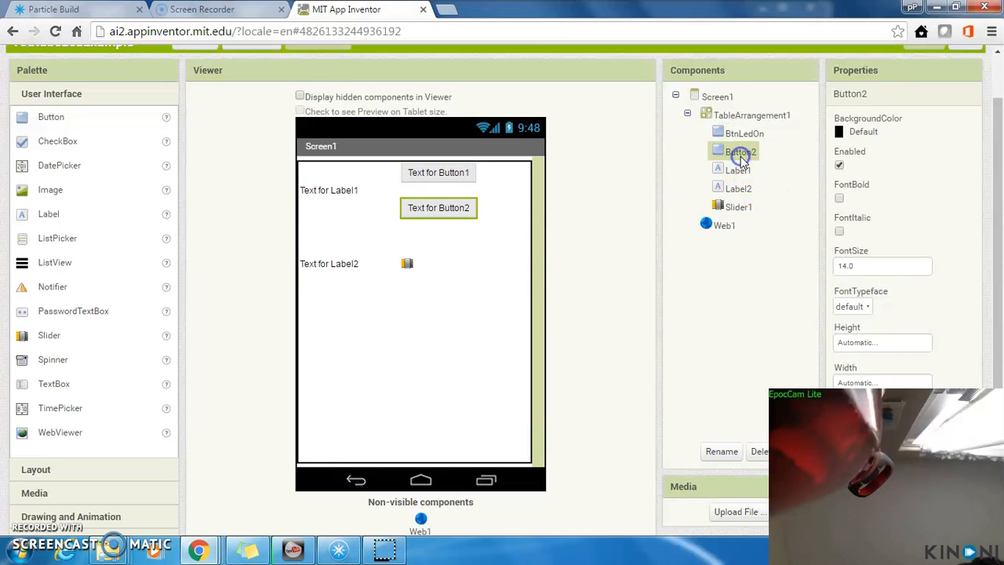
click(722, 452)
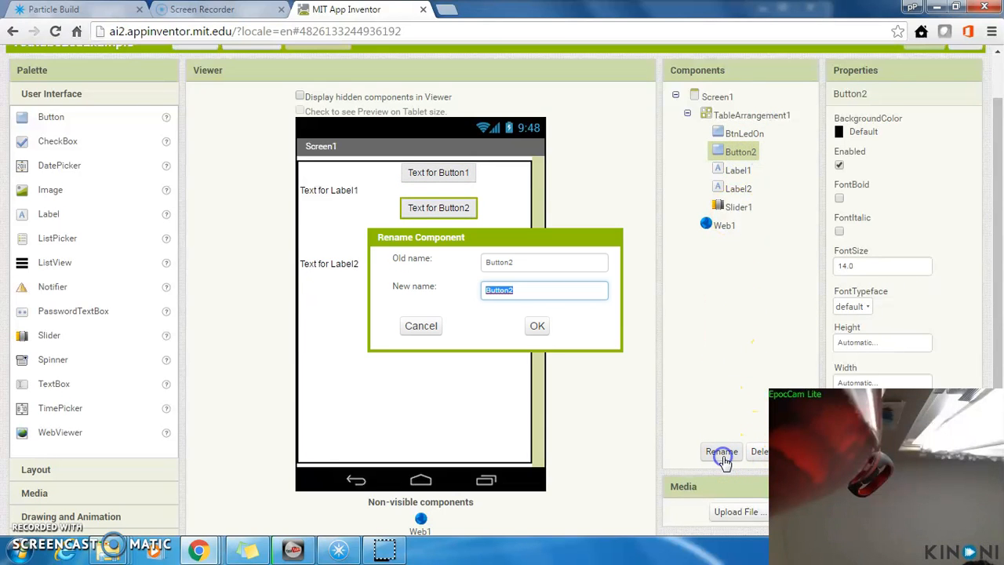
text(BtnLedOF)
key(Return)
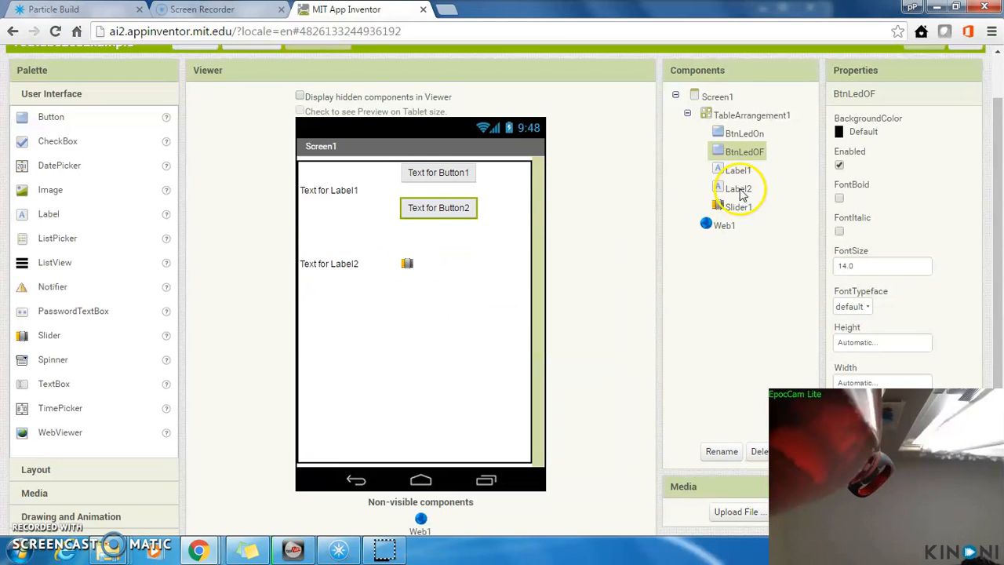
click(715, 454)
click(578, 291)
key(BackSpace)
text(ff)
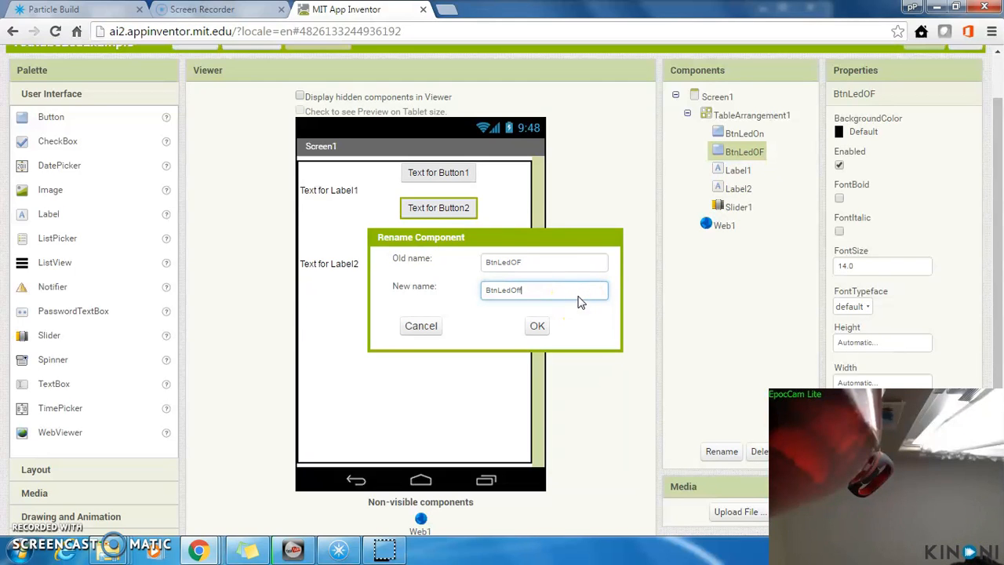
key(Return)
Step: Rename the upper label, Label1, to LblStatusLed
click(737, 169)
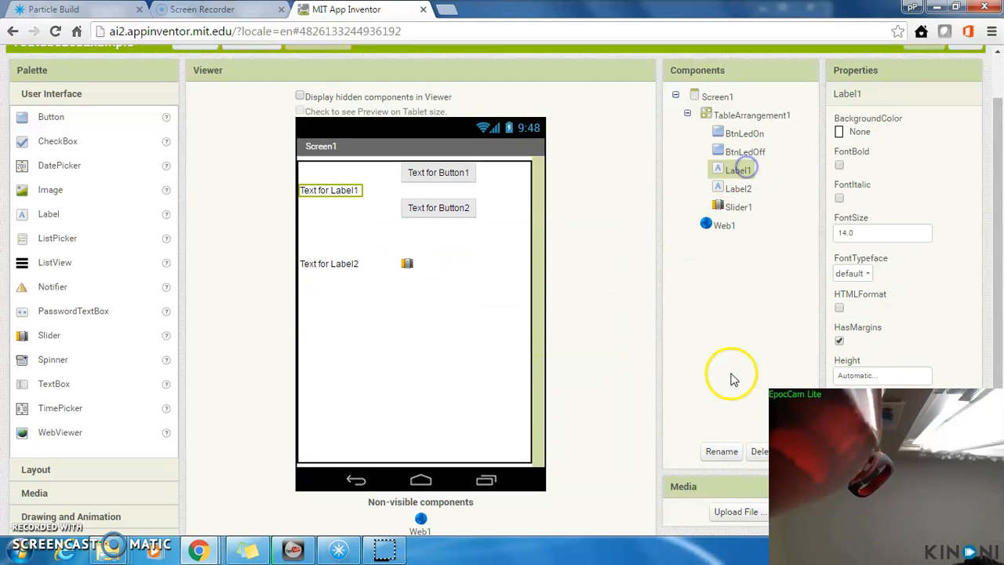
click(720, 452)
text(LblStatusLe)
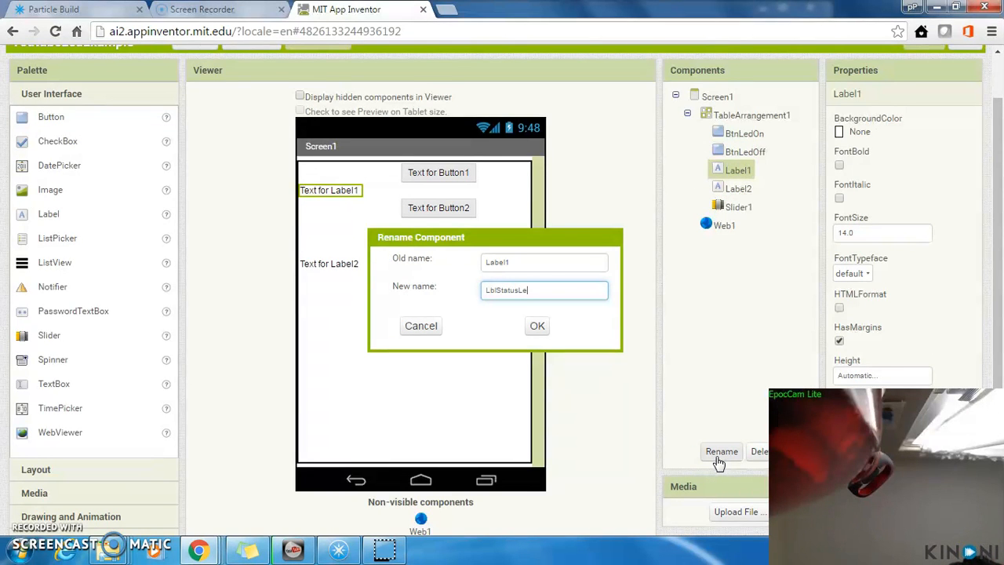
key(Return)
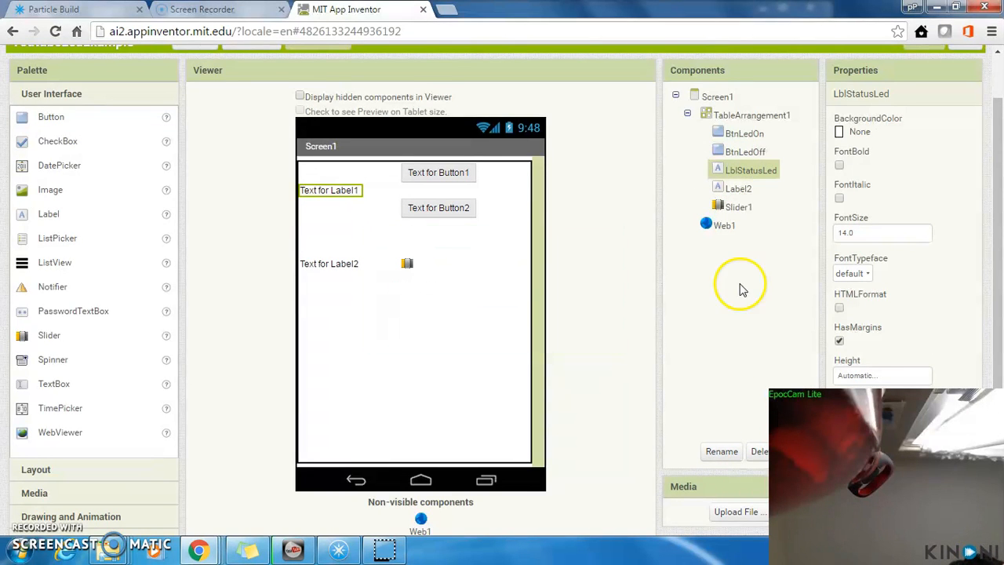
Step: Rename the lower label, Label2, to LblIntensityLed
click(737, 189)
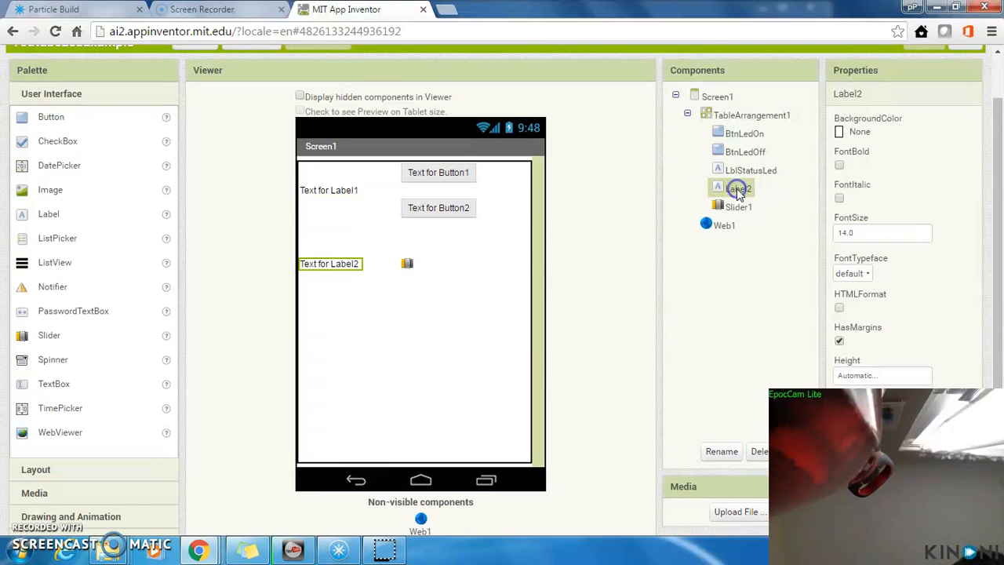
click(725, 459)
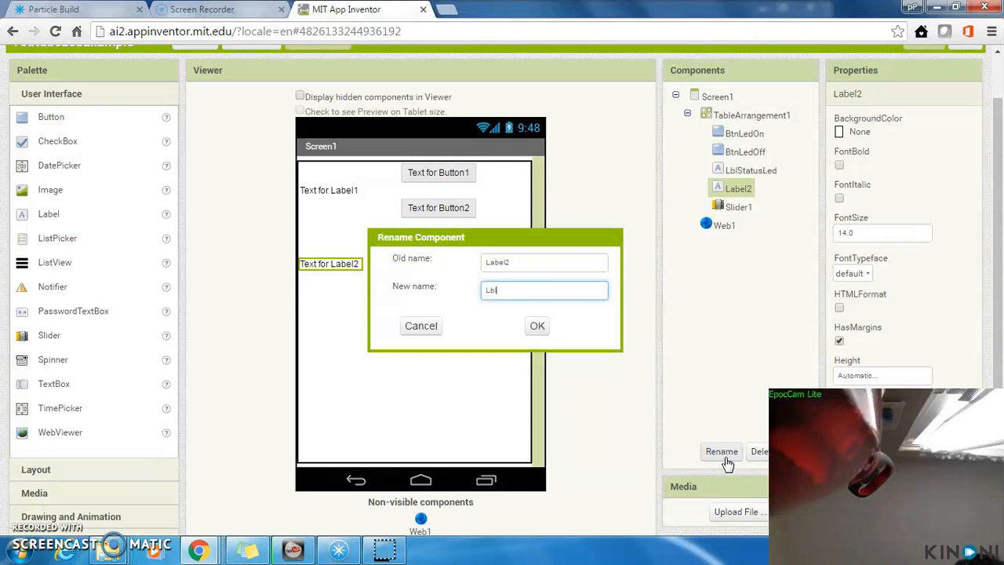
text(ntensityL)
key(Return)
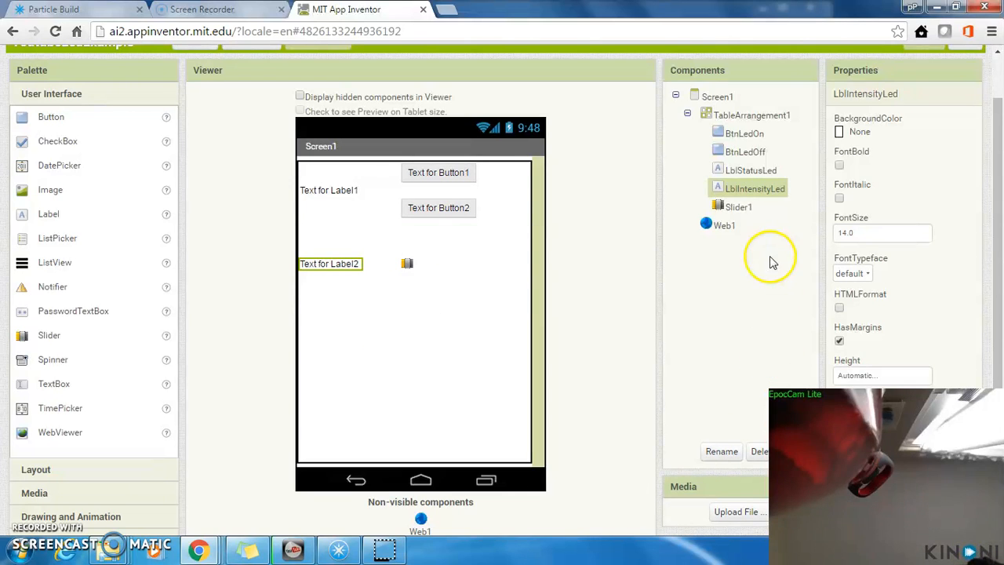
Step: Rename the slider component, Slider1, to SldIntensity
click(726, 204)
click(721, 451)
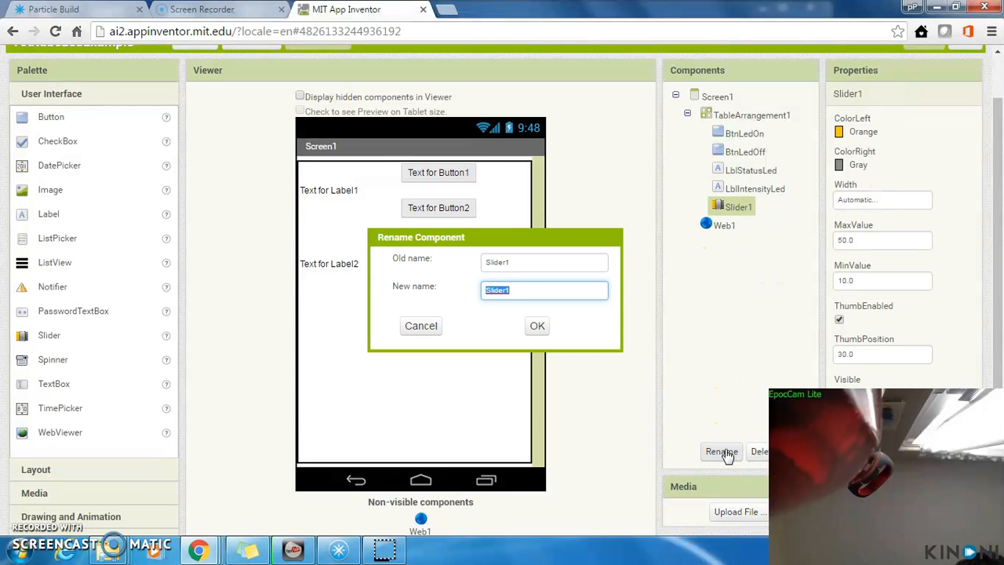
text(SldIntensity)
key(Return)
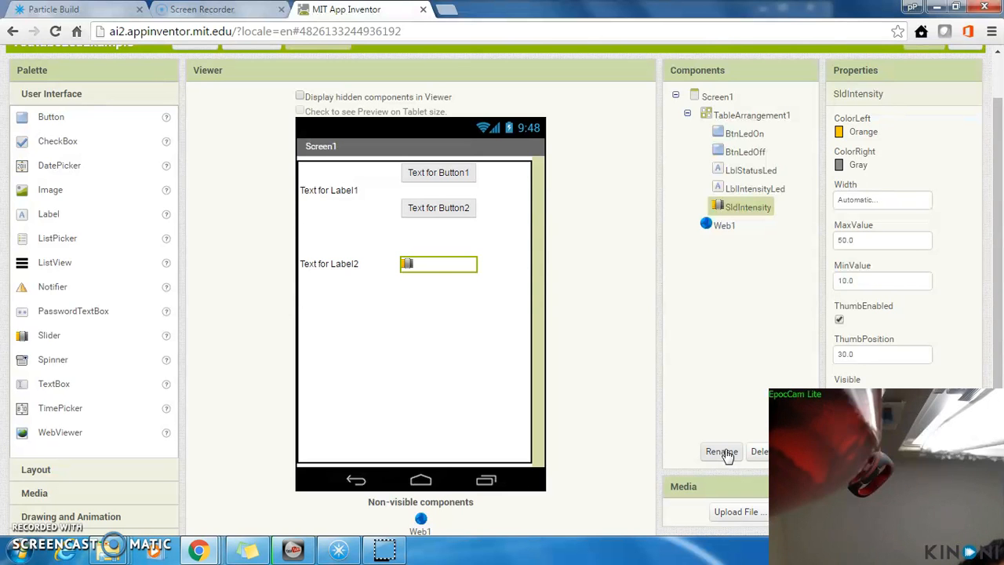
Step: Set the displayed text of the upper label, LblStatusLed, to "Status:"
click(327, 187)
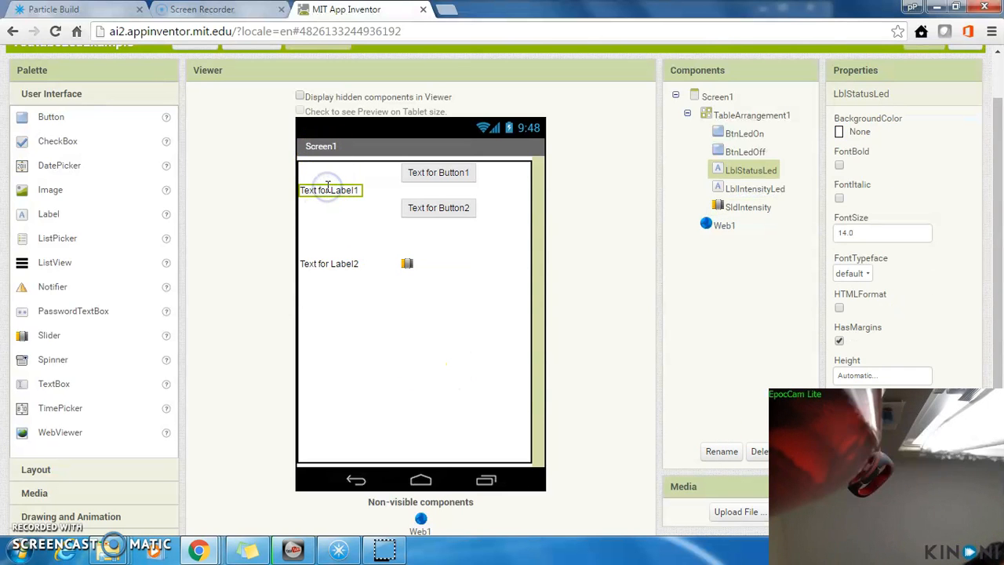
mouse_move(1001, 184)
mouse_down()
mouse_move(999, 257)
mouse_move(1000, 191)
mouse_up()
drag(464, 155, 564, 189)
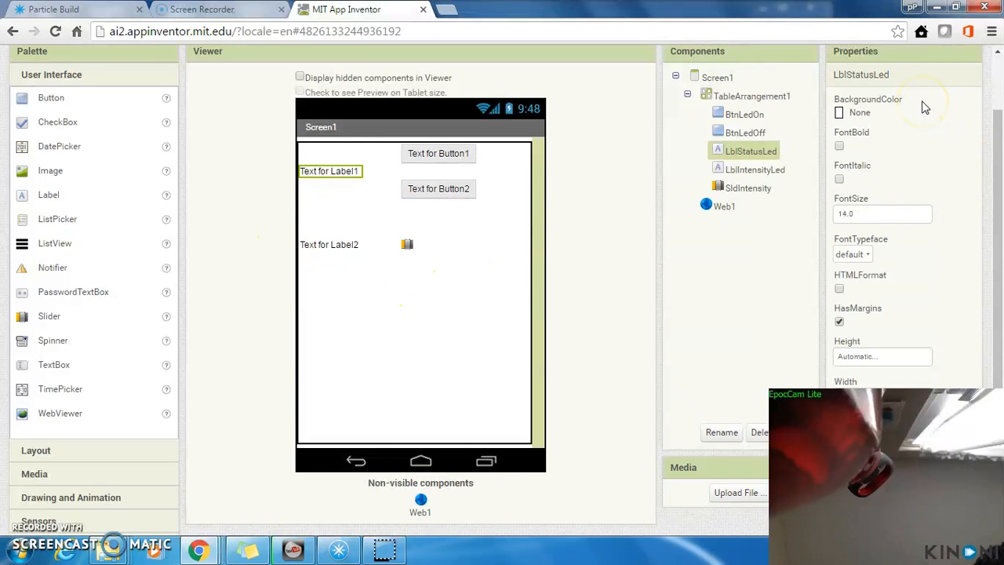
drag(994, 157, 998, 235)
click(896, 320)
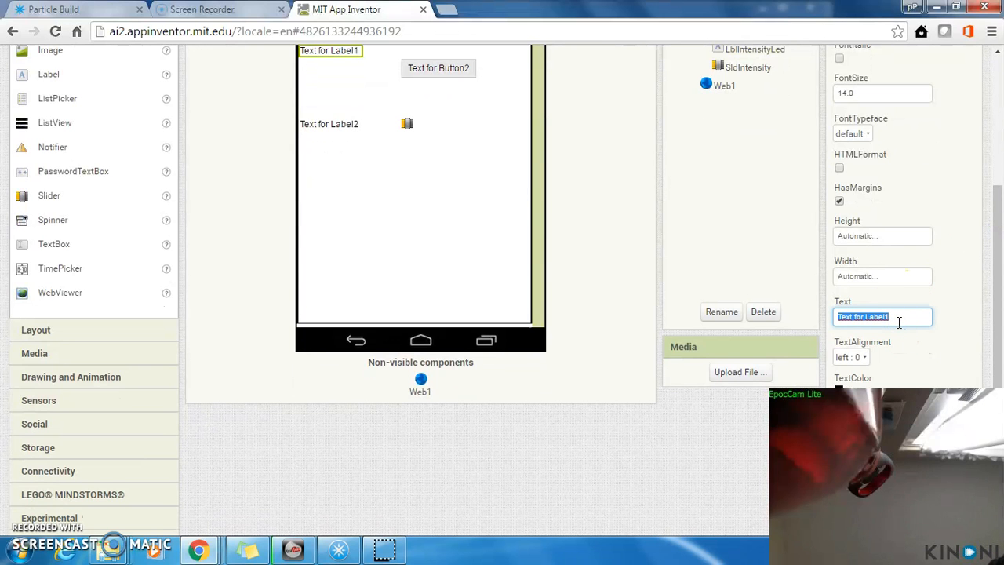
text(Status:)
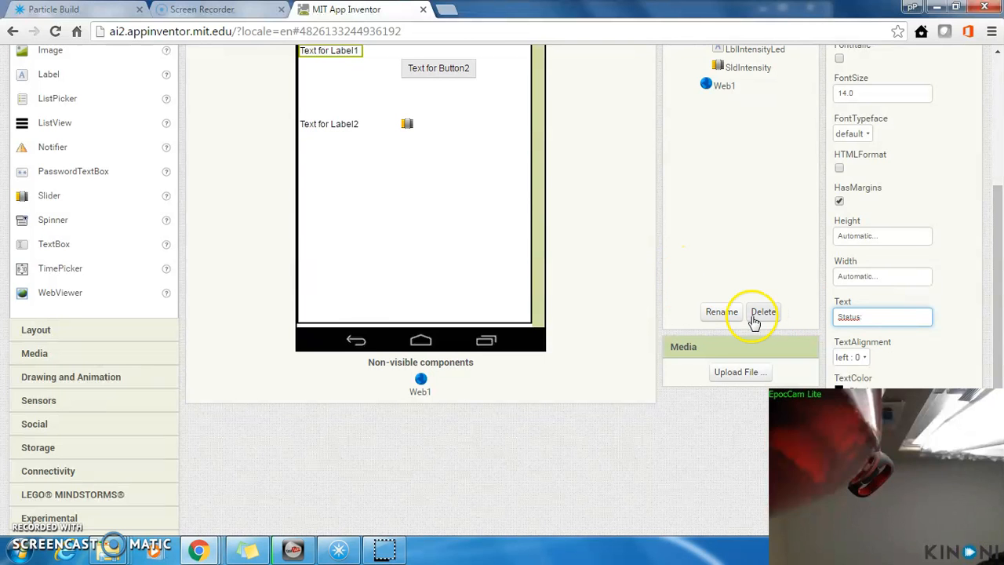
key(Return)
Step: Set the displayed text of the lower button, BtnLedOff, to "Off Led"
click(439, 67)
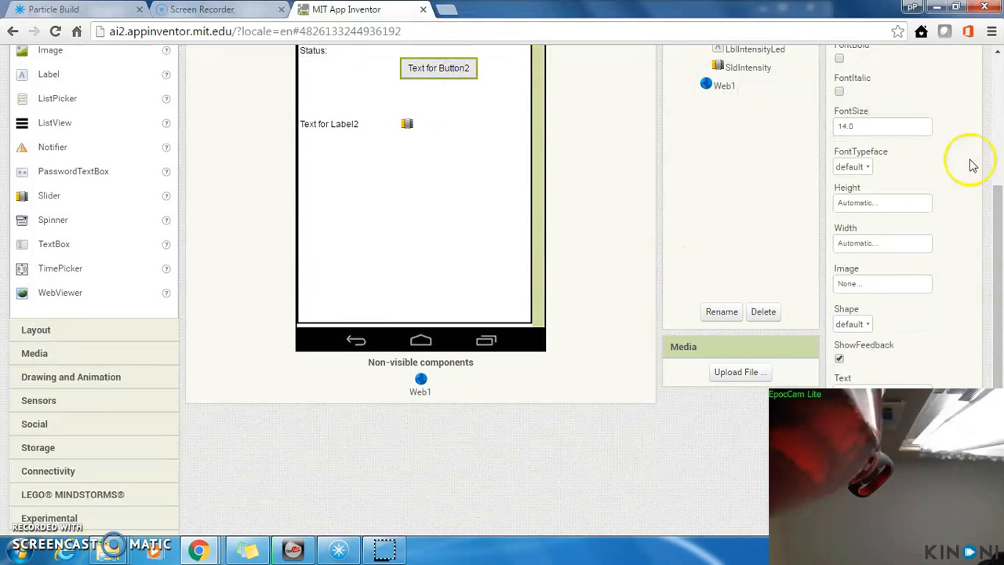
drag(992, 201, 999, 245)
triple_click(906, 347)
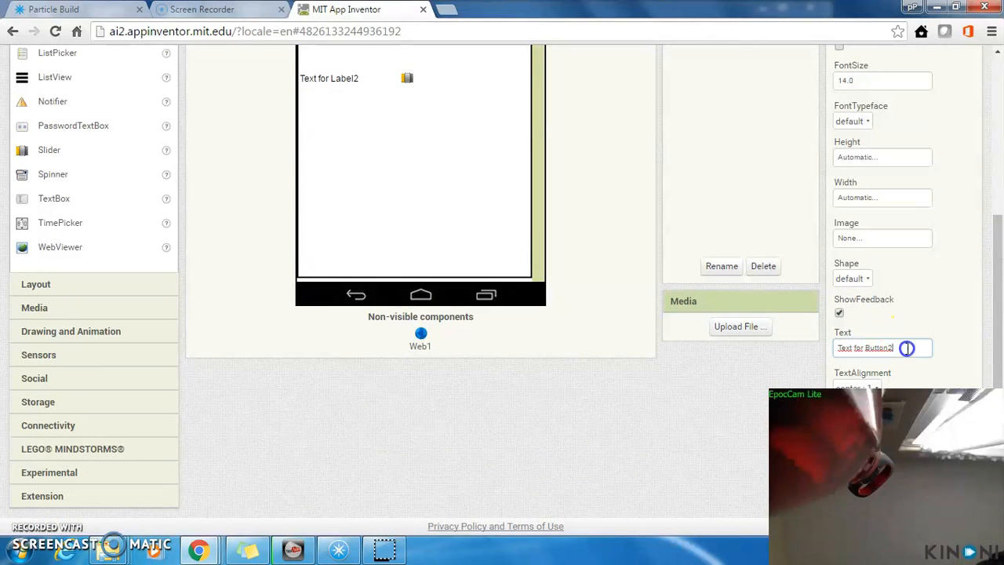
text(Off Led)
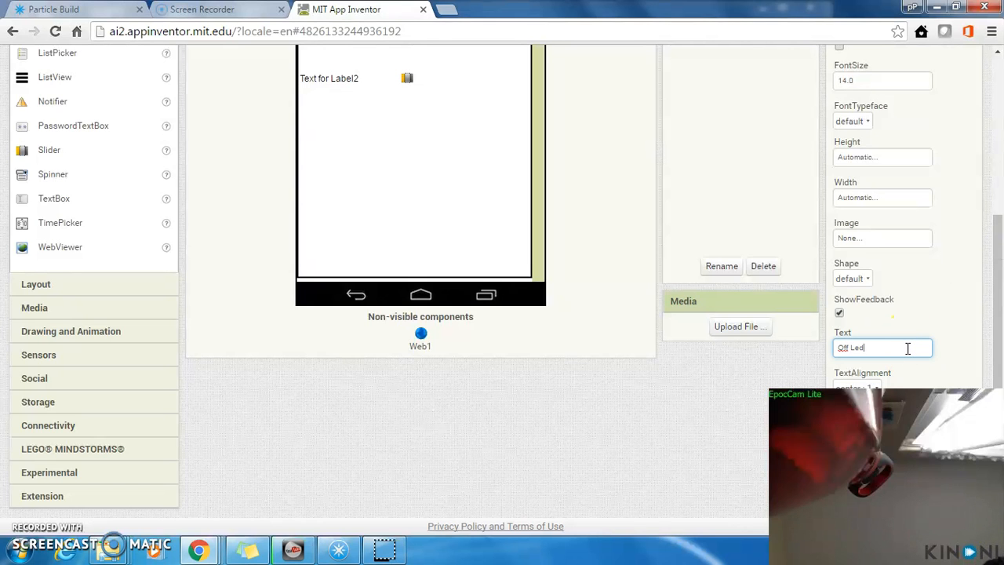
key(Return)
Step: Set the displayed text of the upper button, BtnLedOn, to "On LEd"
drag(997, 316, 995, 266)
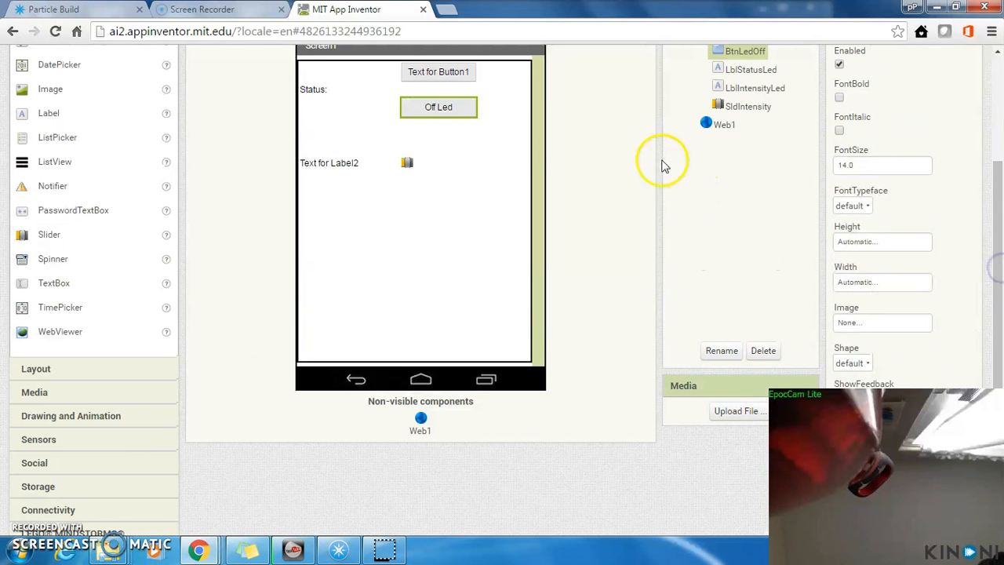
click(469, 73)
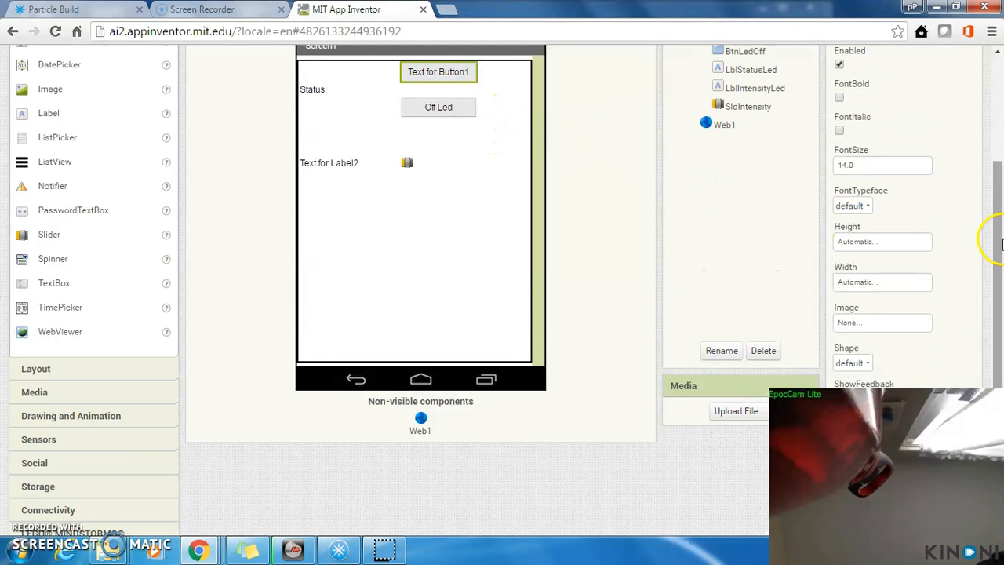
drag(999, 244, 999, 293)
click(896, 347)
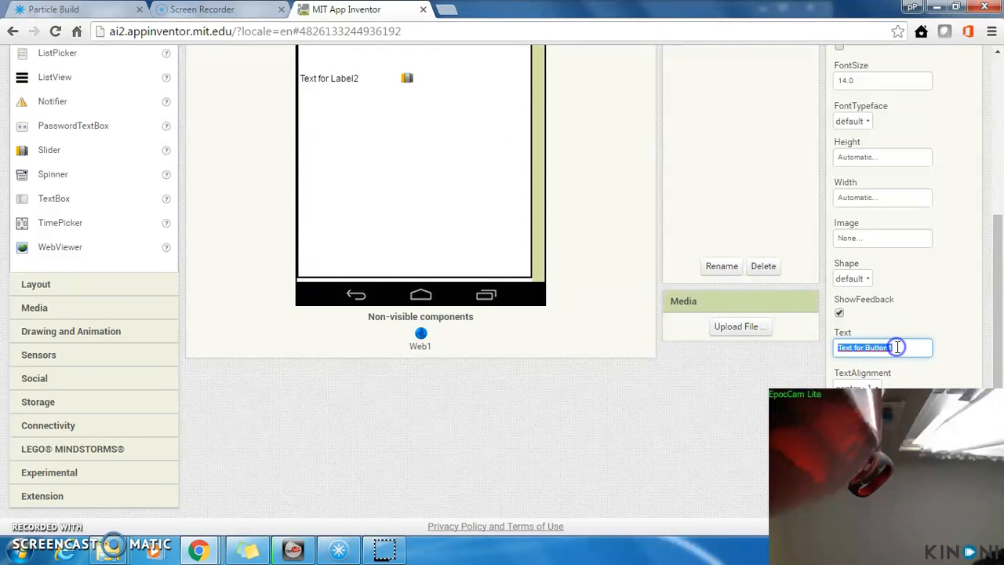
text(On LEd)
key(Return)
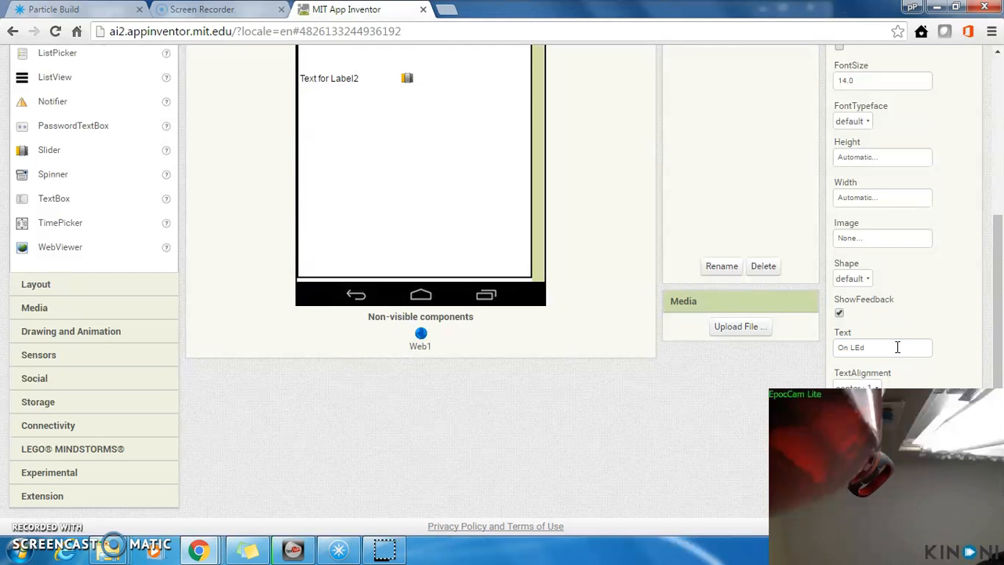
Step: Set the displayed text of the lower label, LblIntensityLed, to "Intensity pct"
click(334, 79)
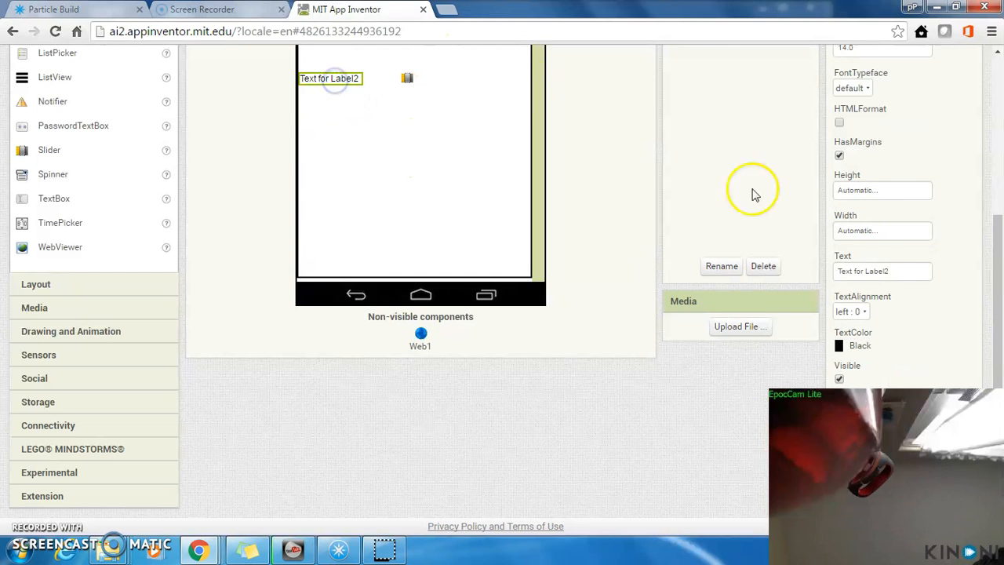
click(918, 270)
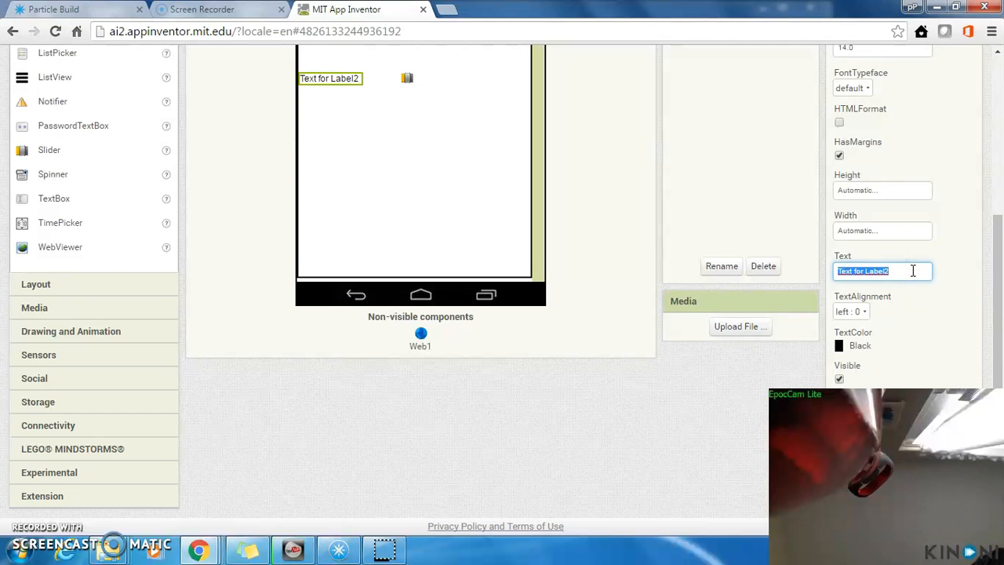
text(Intensity )
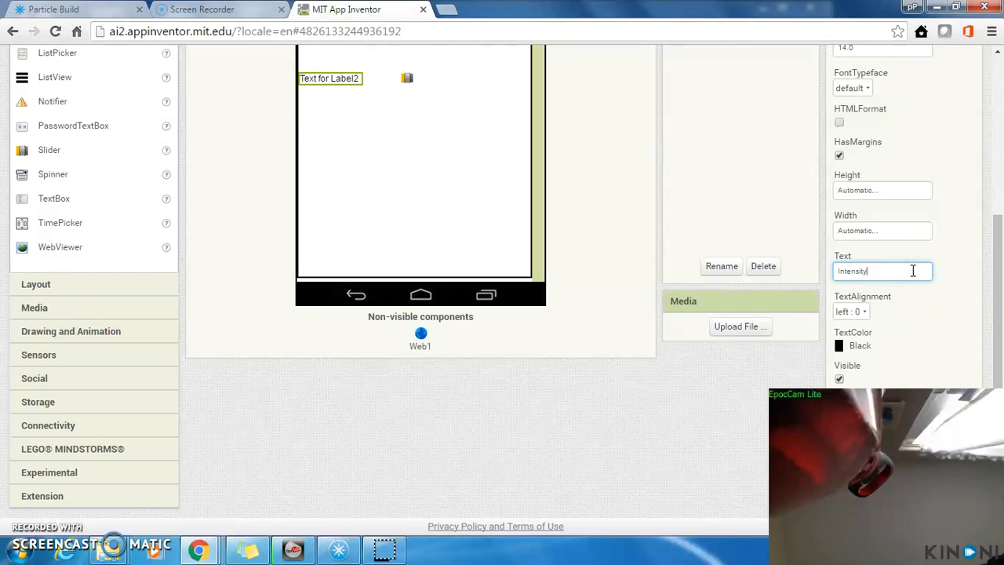
text(pct)
key(Return)
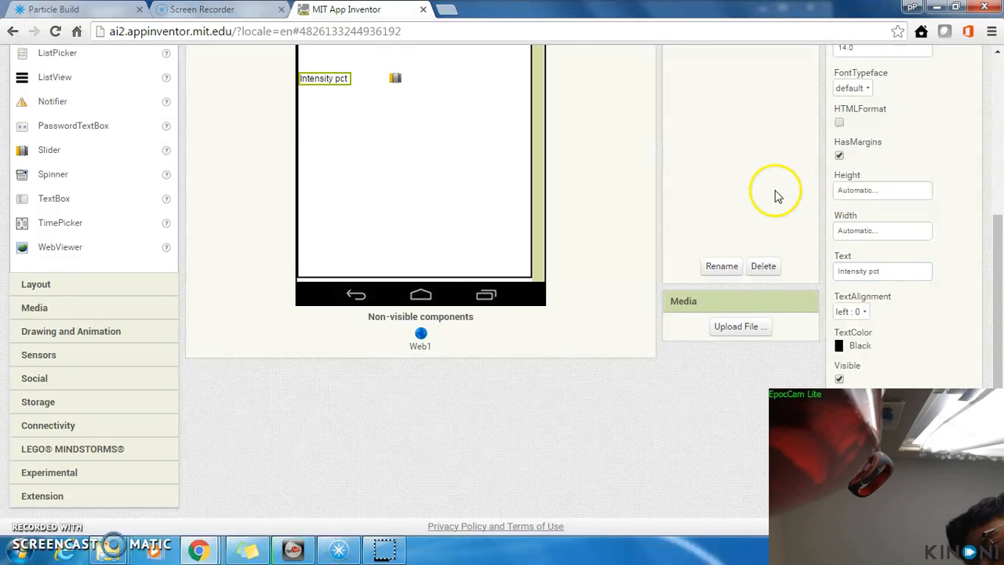
Step: Select the SldIntensity slider to view its properties, and look at the project's blocks workspace before returning to the screen design
click(396, 80)
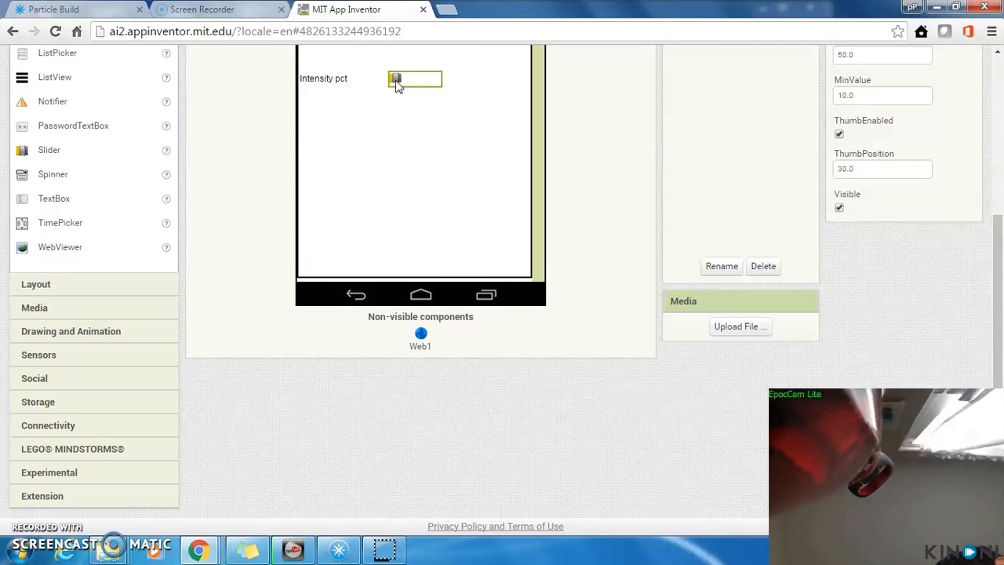
drag(994, 213, 1000, 94)
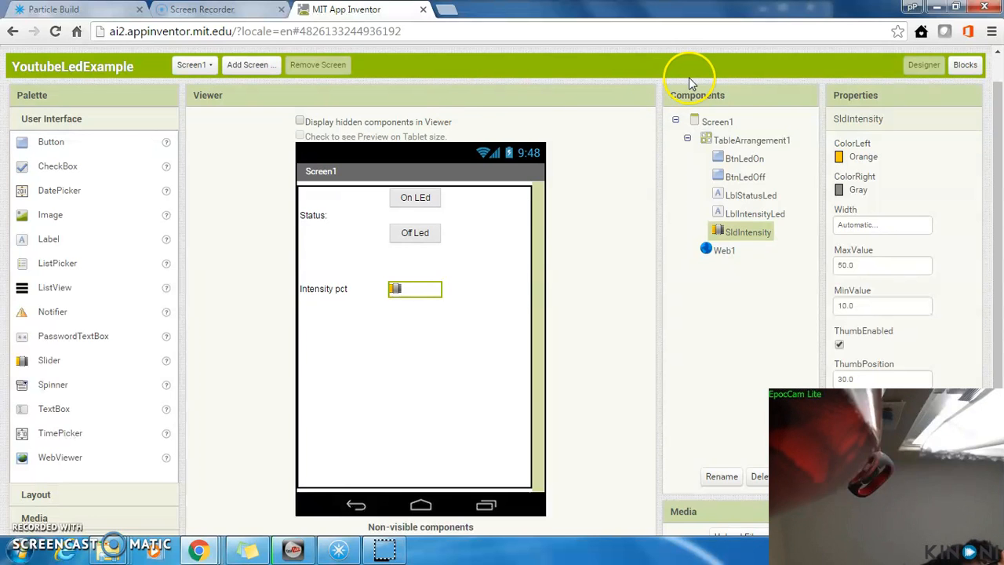
click(964, 66)
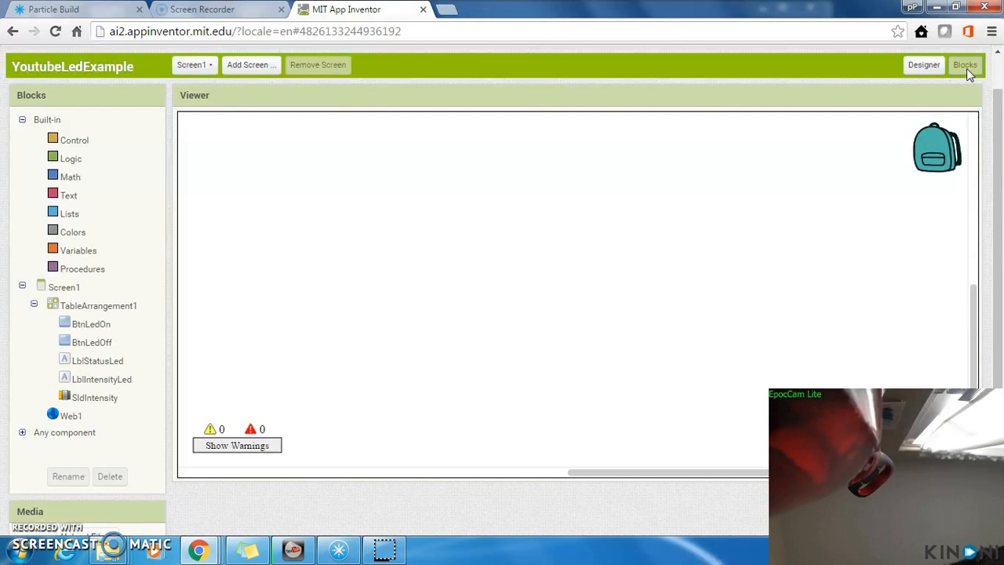
click(930, 67)
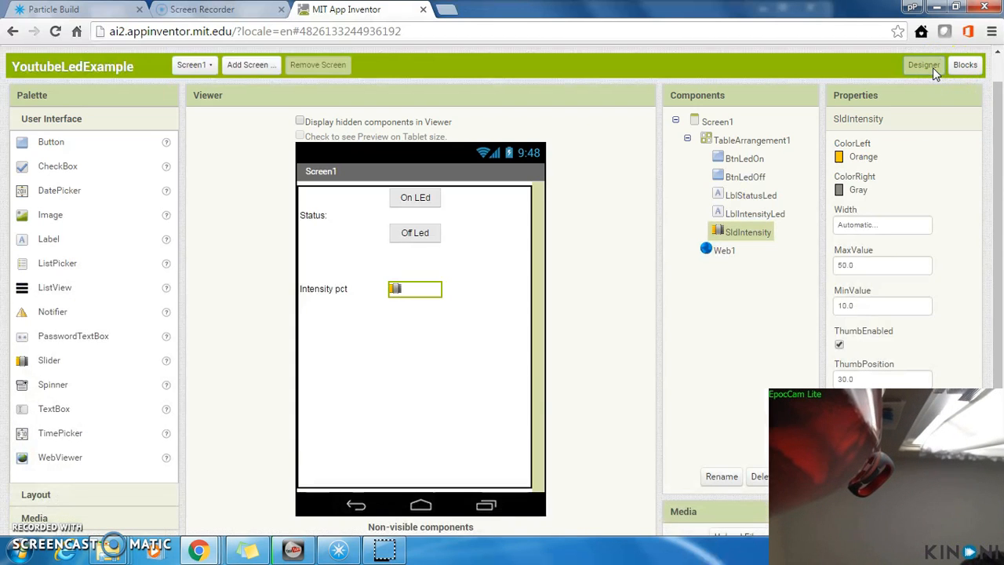